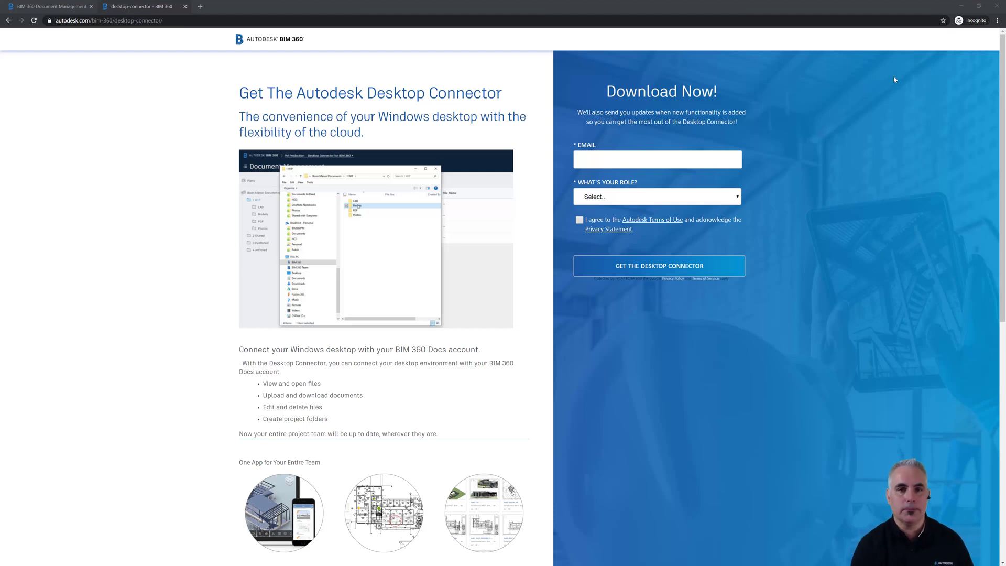
Open File Explorer over the Desktop Connector download page.
key(super+e)
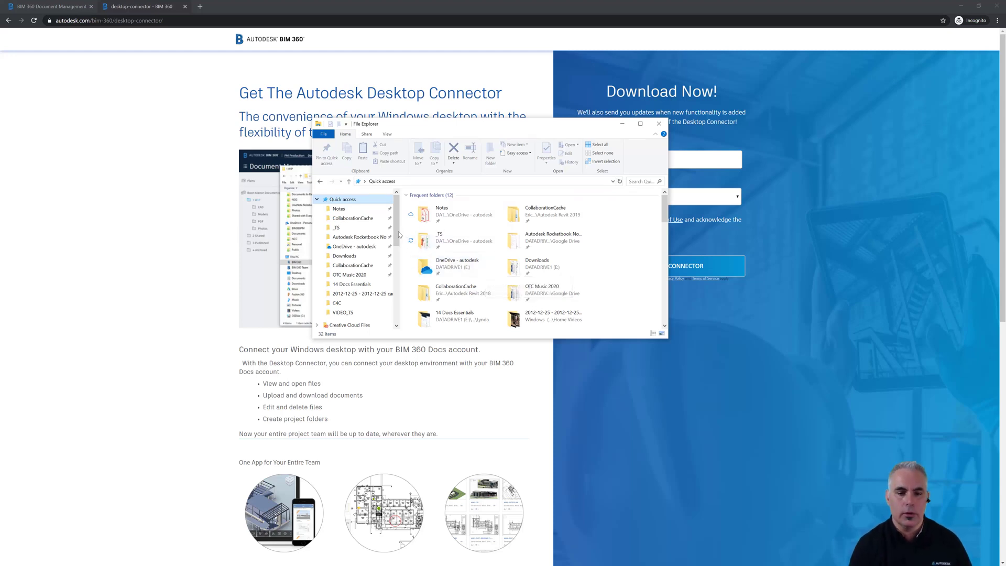
Open the EPiC Architects account on the BIM 360 drive, then minimize Explorer.
scroll(400, 262, down, 2)
scroll(400, 262, down, 2)
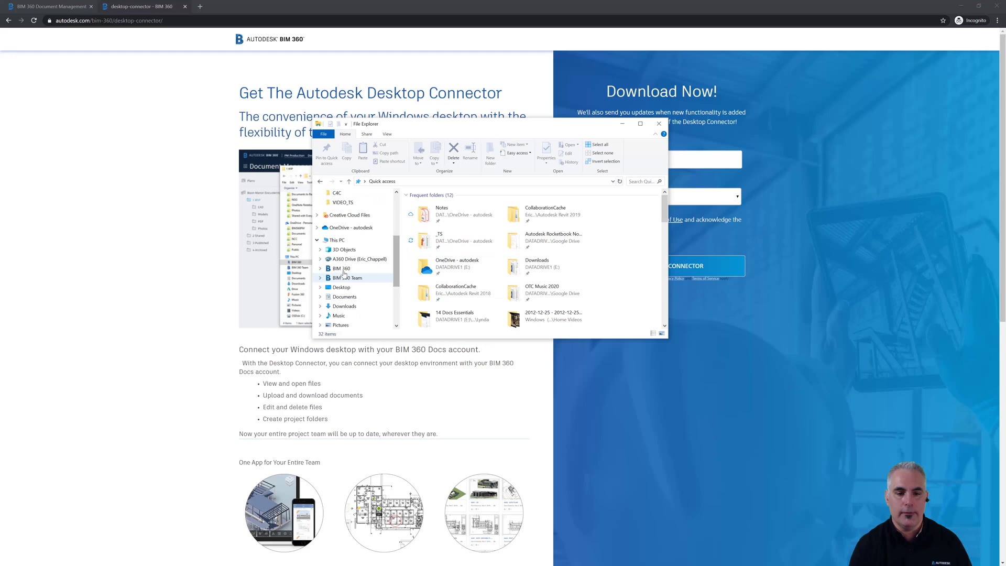
click(349, 270)
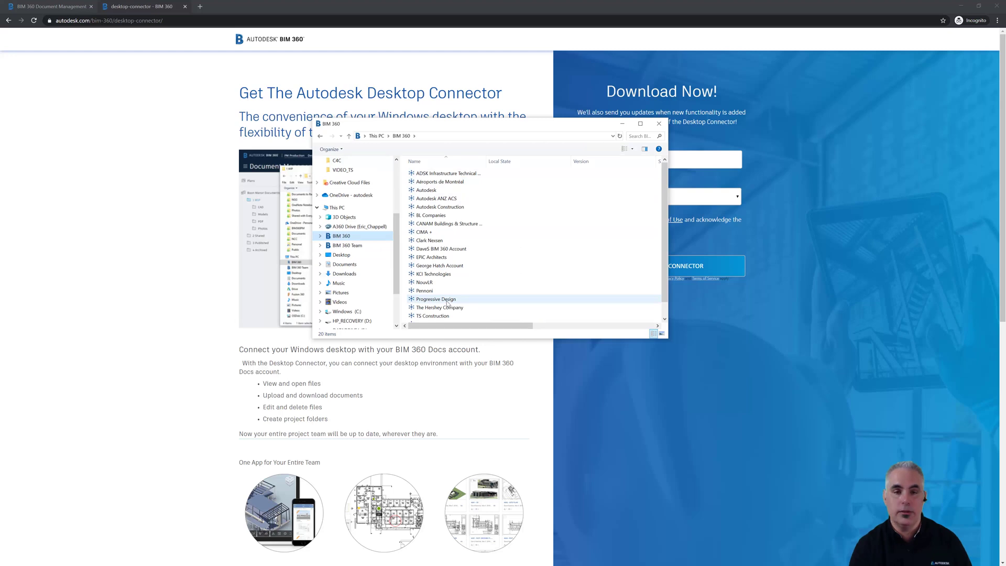
click(432, 258)
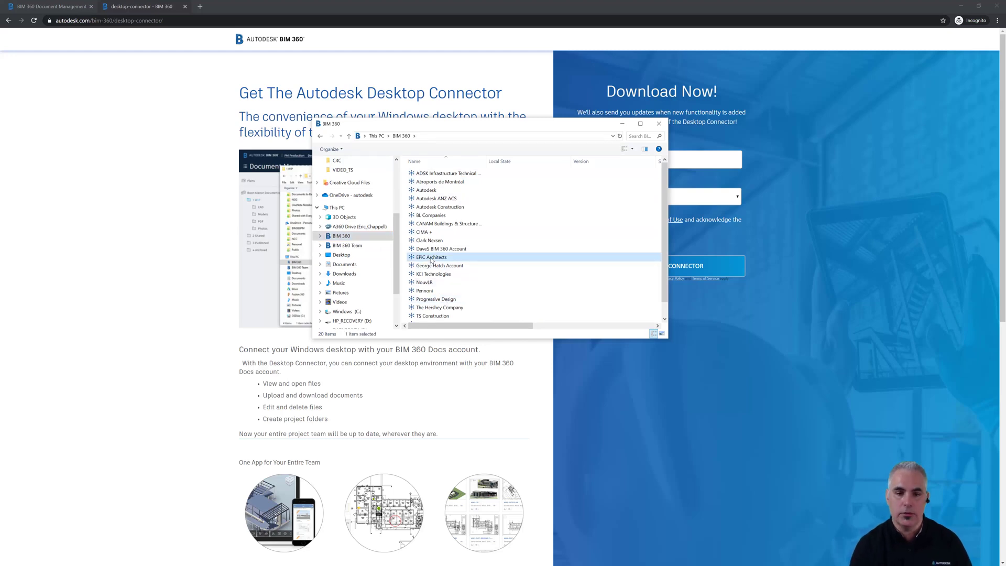
double_click(431, 259)
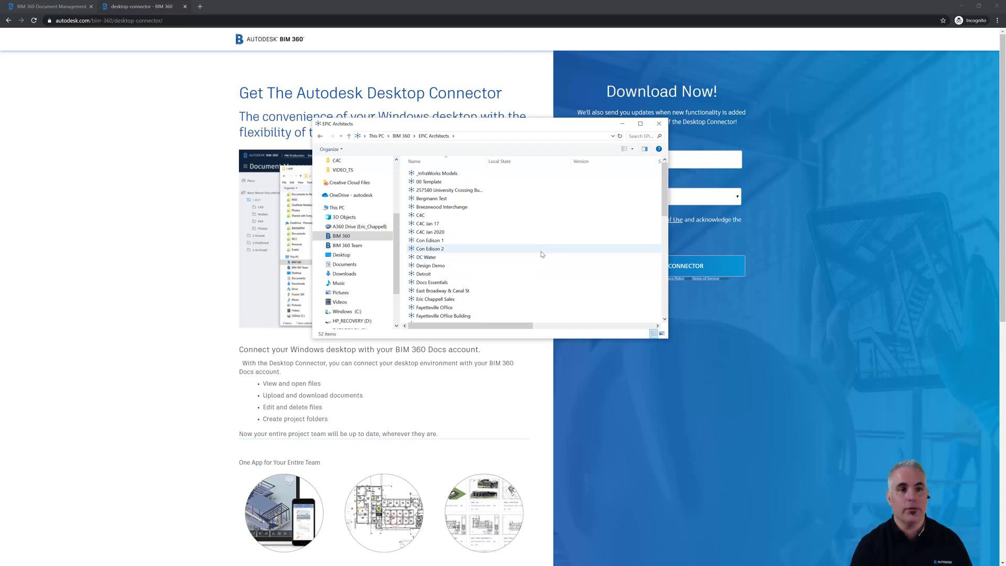
click(622, 124)
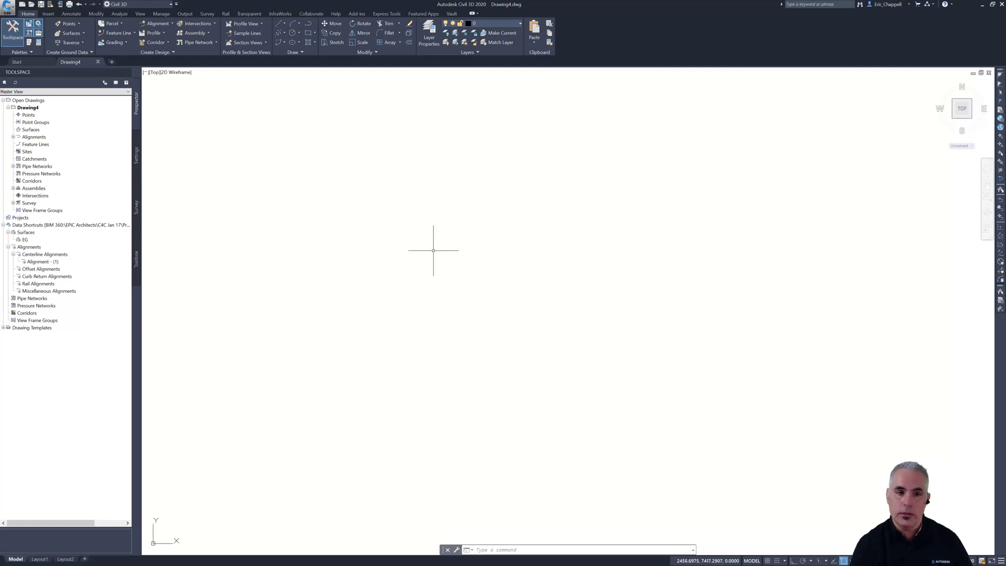
Select Data Shortcuts in Prospector to show the current BIM 360 project.
click(48, 225)
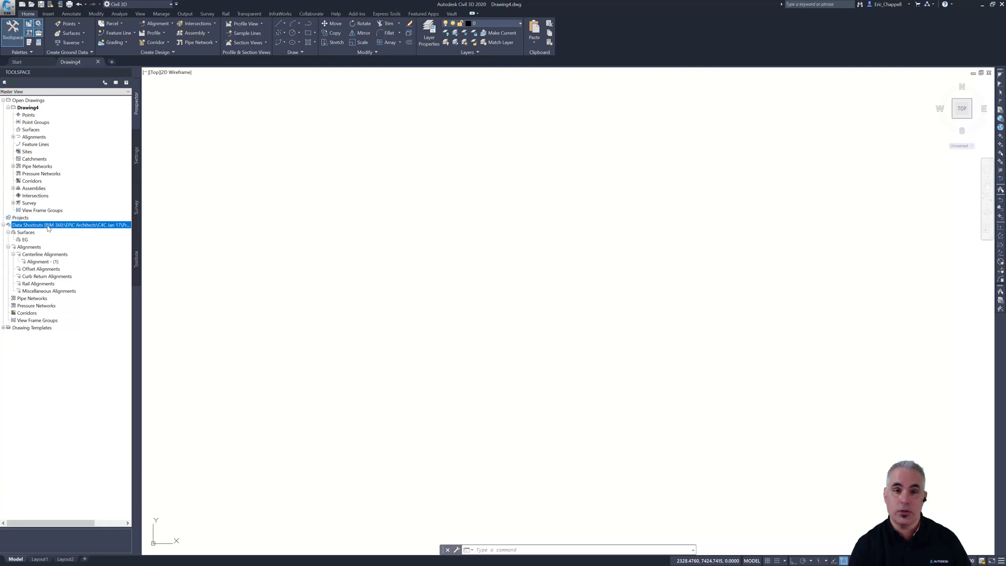
Set the working folder to BIM 360 > EPiC Architects > C4C Jan 2020 > Project Files.
right_click(50, 229)
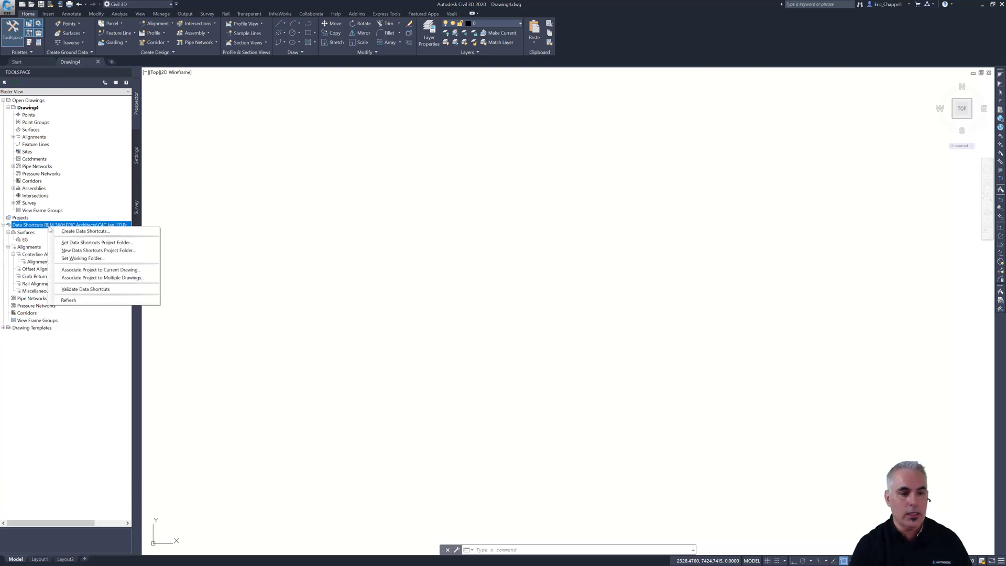
click(74, 259)
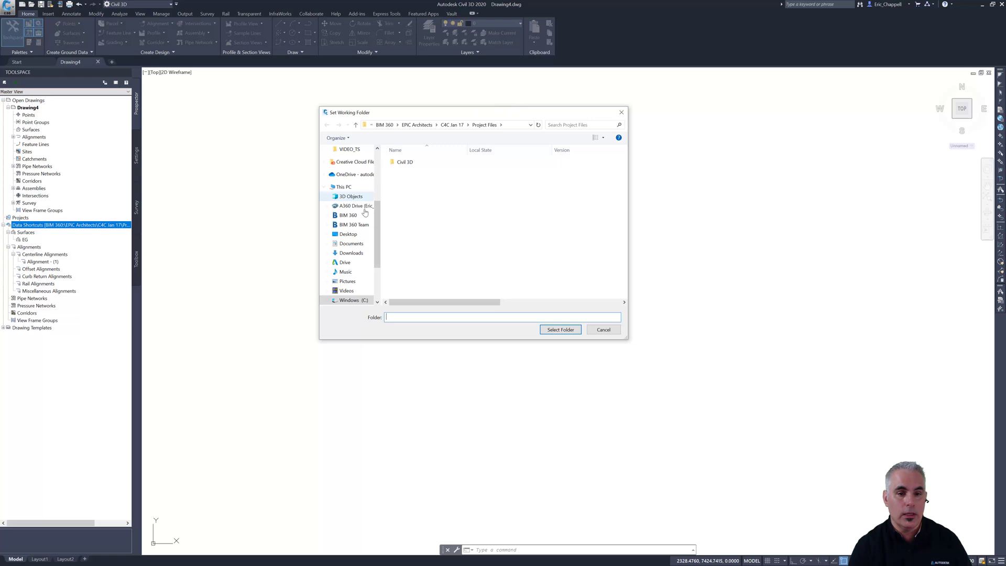
click(352, 216)
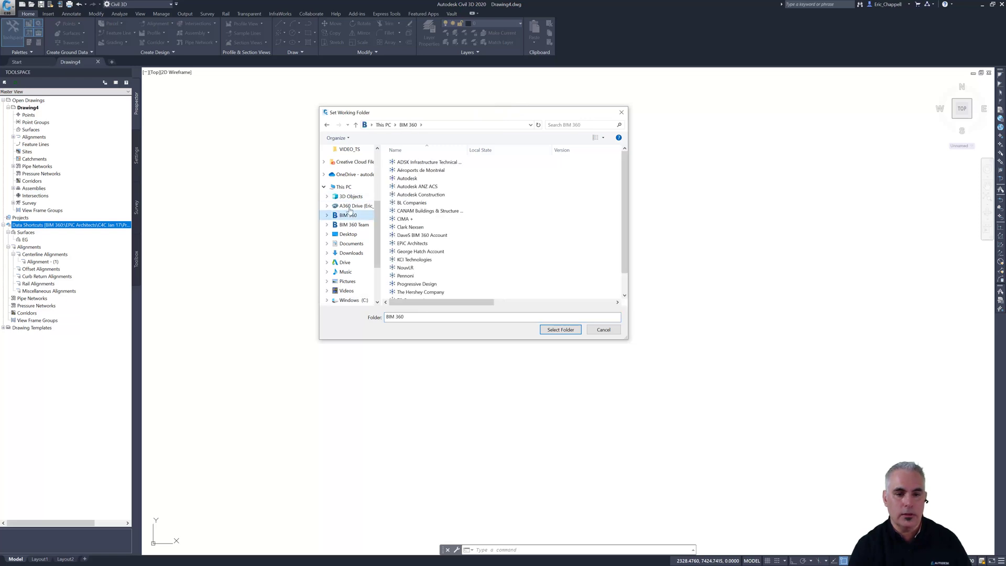
click(408, 245)
double_click(408, 245)
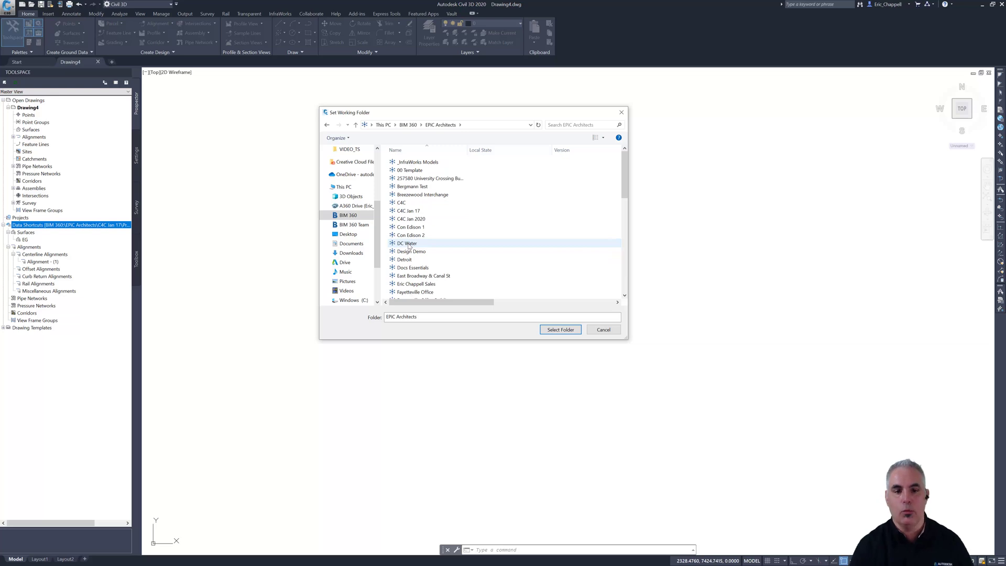
click(410, 220)
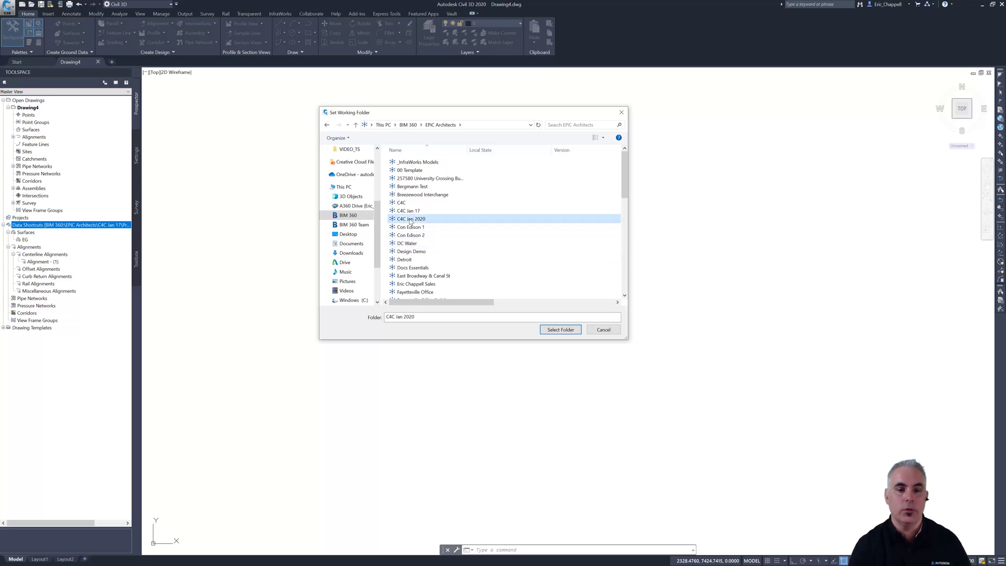
double_click(411, 220)
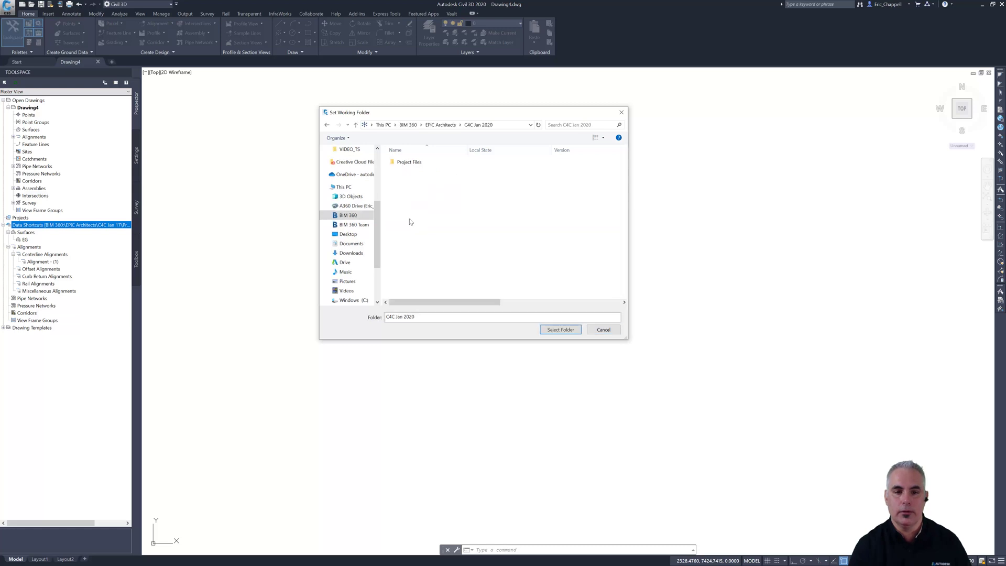
click(414, 163)
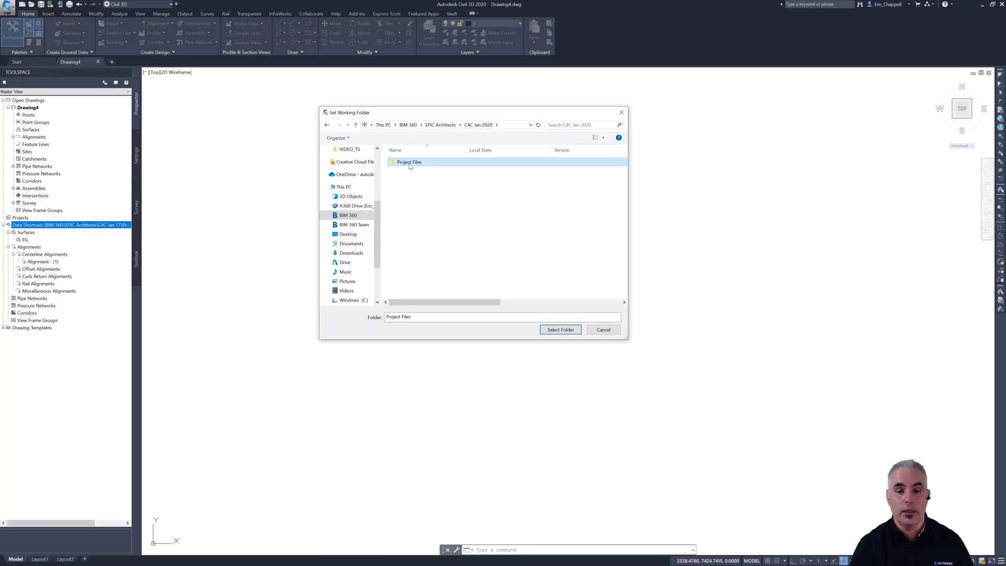
click(559, 330)
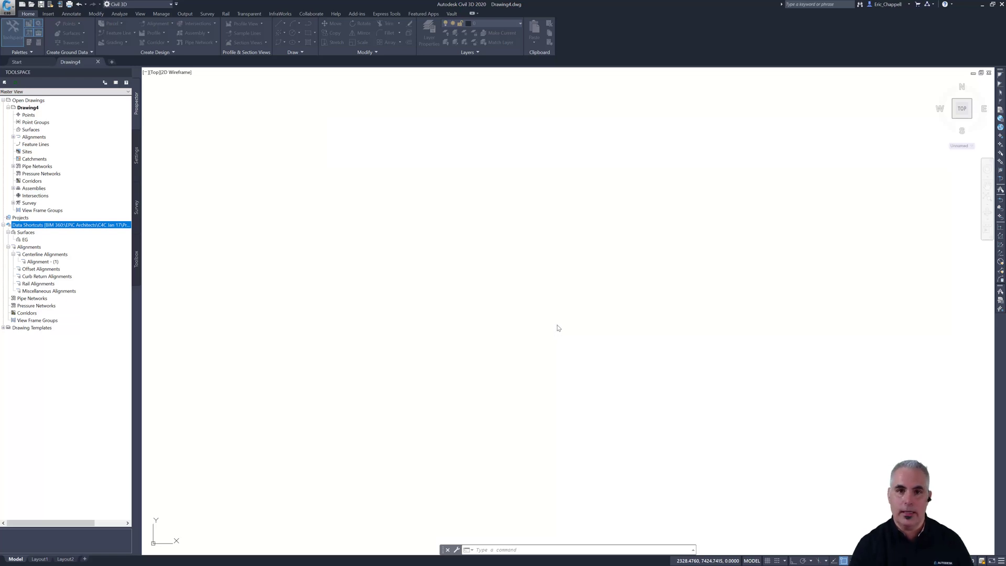
Create a new data shortcuts project folder named 'Civil 3D'.
key(Escape)
key(Escape)
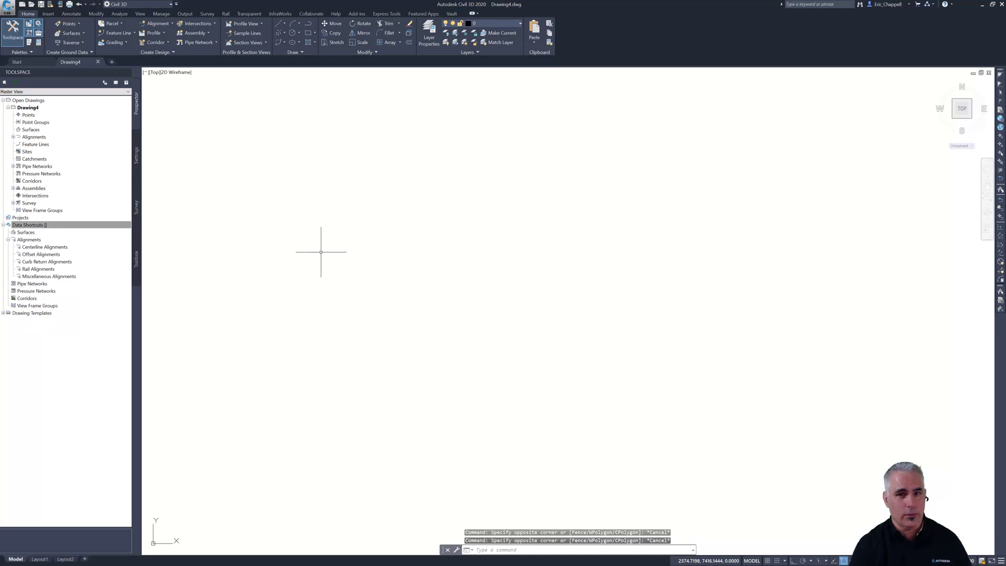
click(42, 225)
right_click(45, 226)
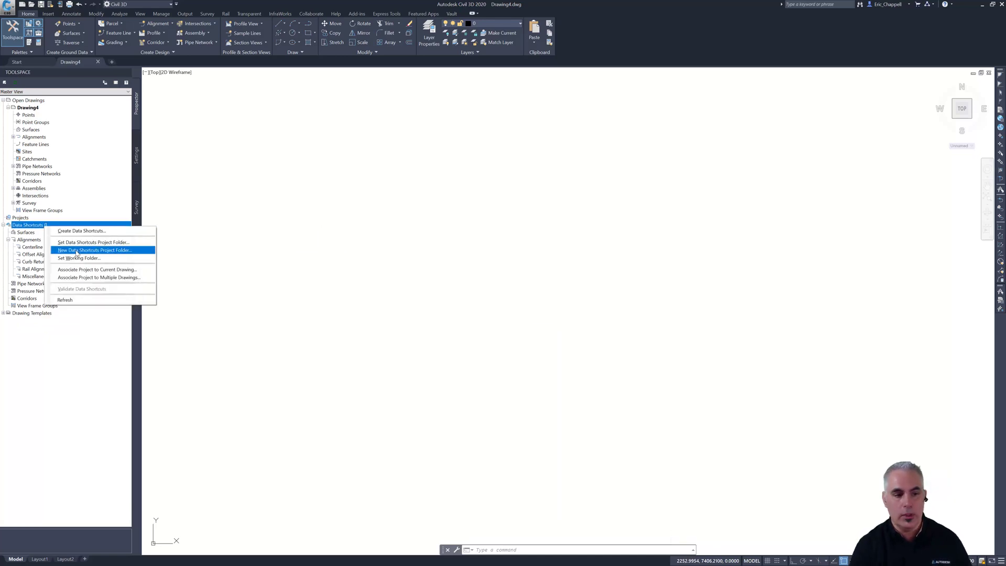
click(77, 251)
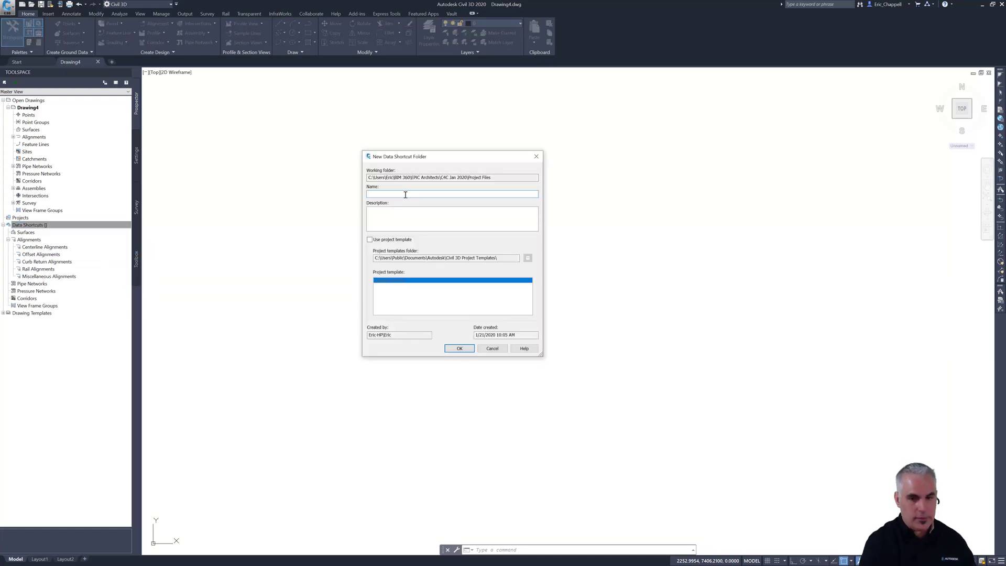
text(Civil 3D)
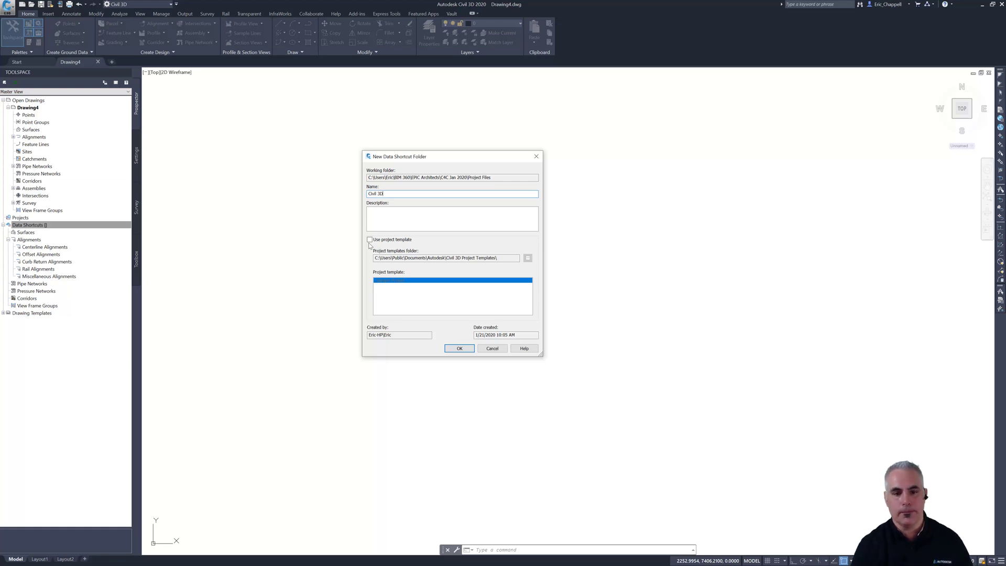
click(455, 349)
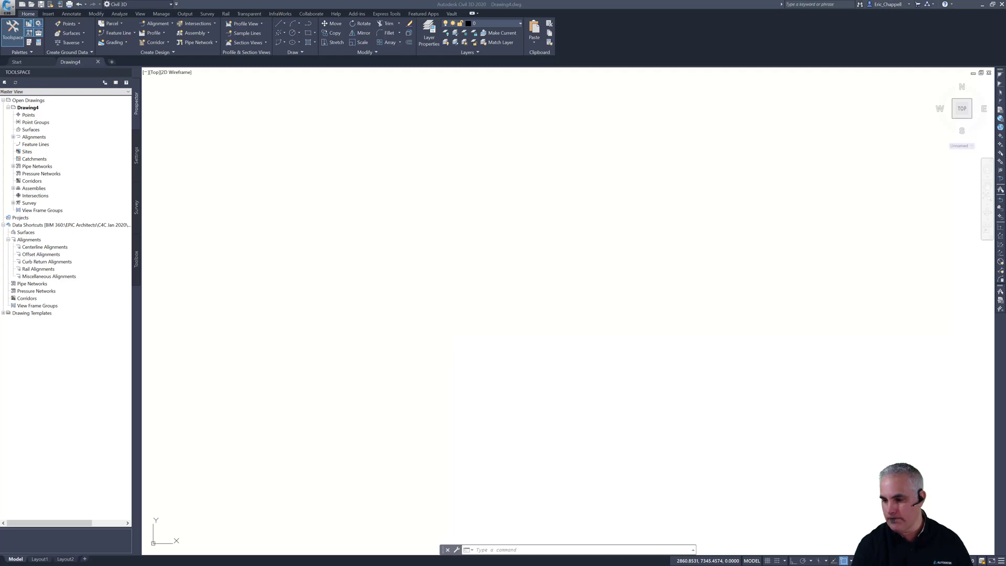
Switch from Civil 3D to the Chrome window.
key(alt+Tab)
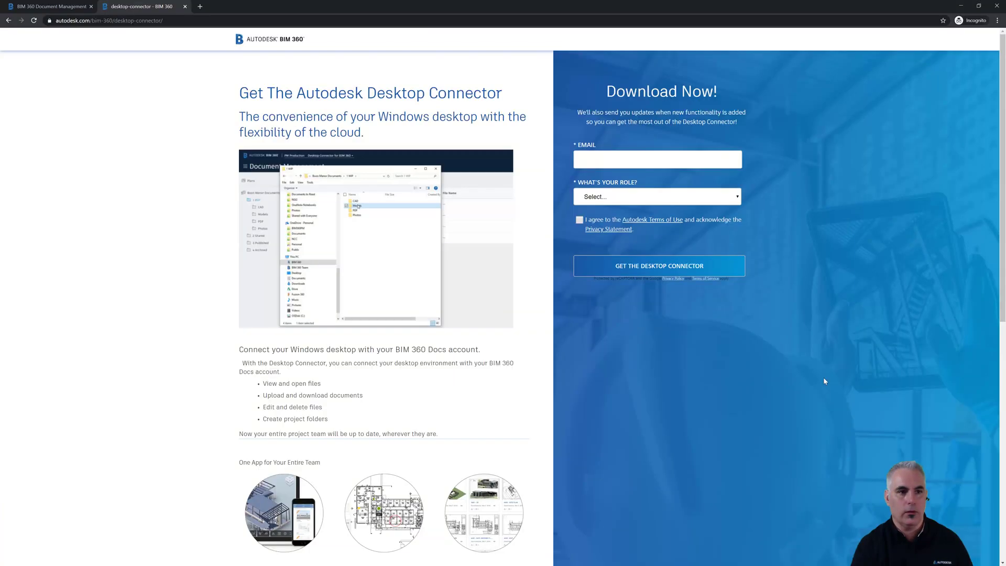
Close the Permissions panel and reload BIM 360 Document Management to show the Civil 3D folder.
click(57, 7)
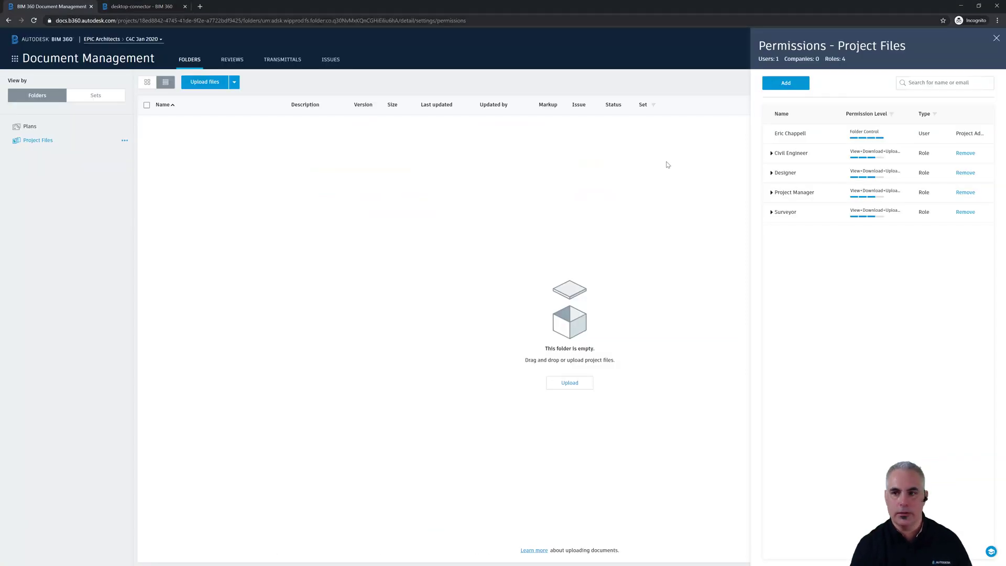
click(996, 40)
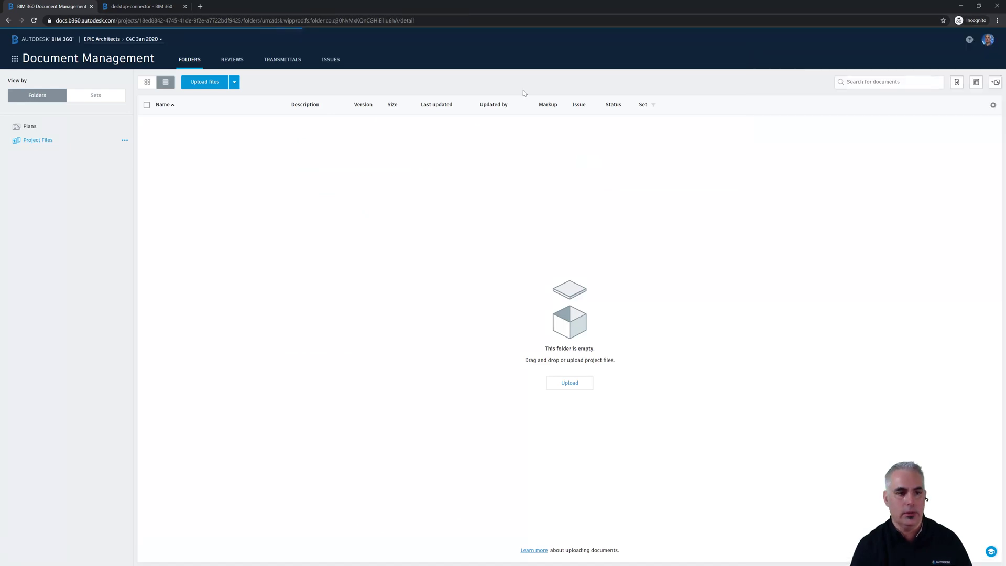
click(34, 22)
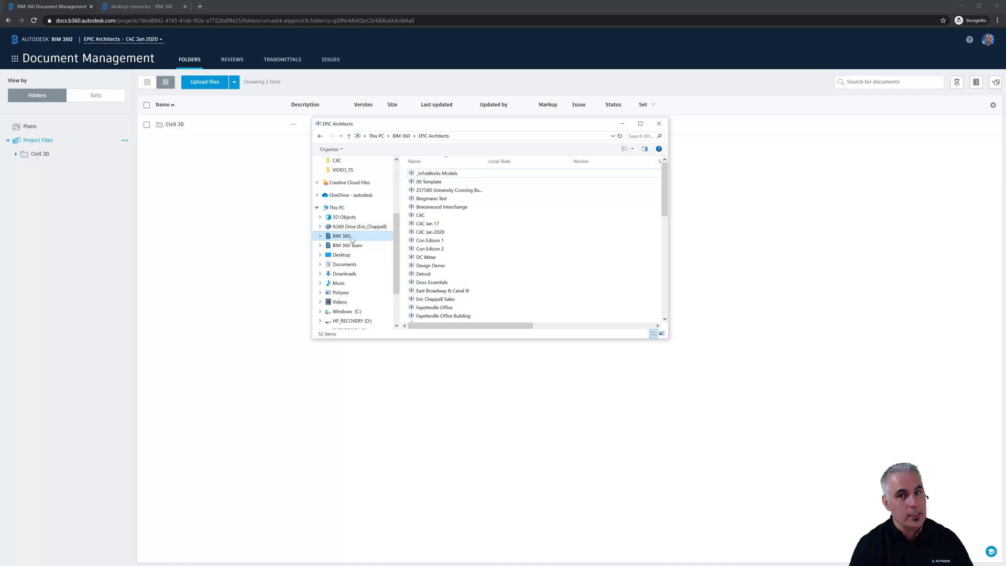
Check that C4C Jan 2020 > Project Files > Civil 3D holds _Shortcuts, then return to Project Files.
click(434, 234)
double_click(434, 234)
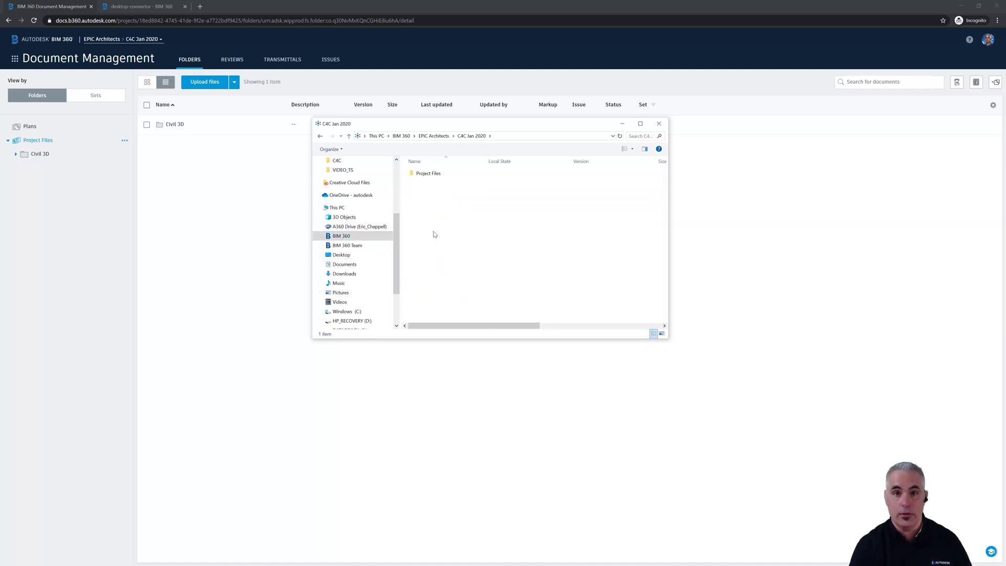
double_click(429, 174)
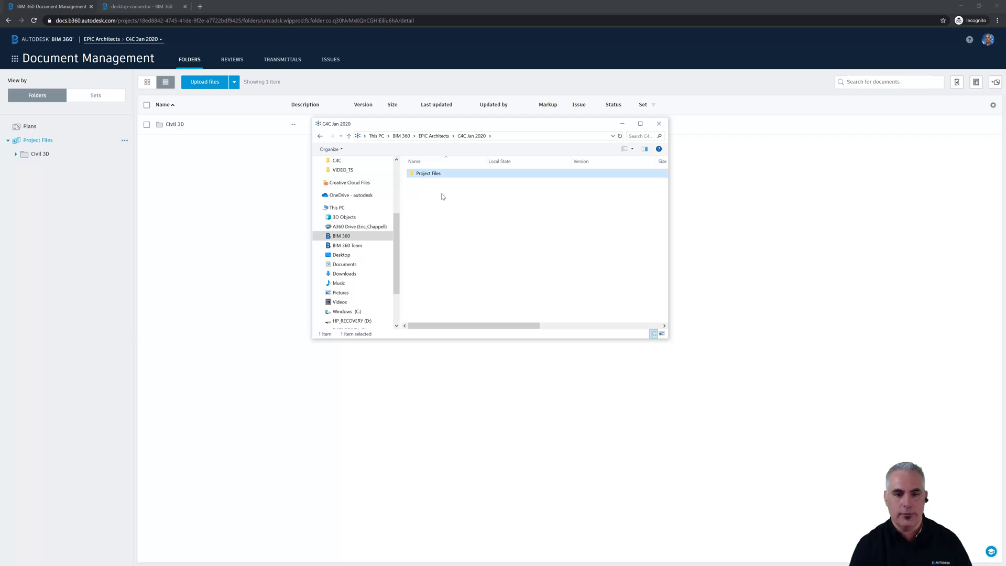
double_click(425, 174)
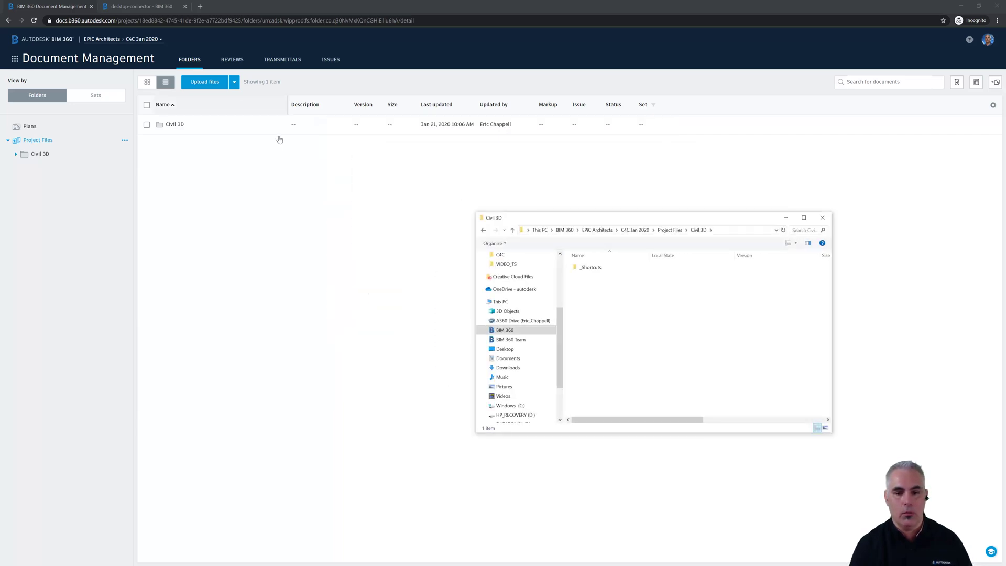
key(alt+Up)
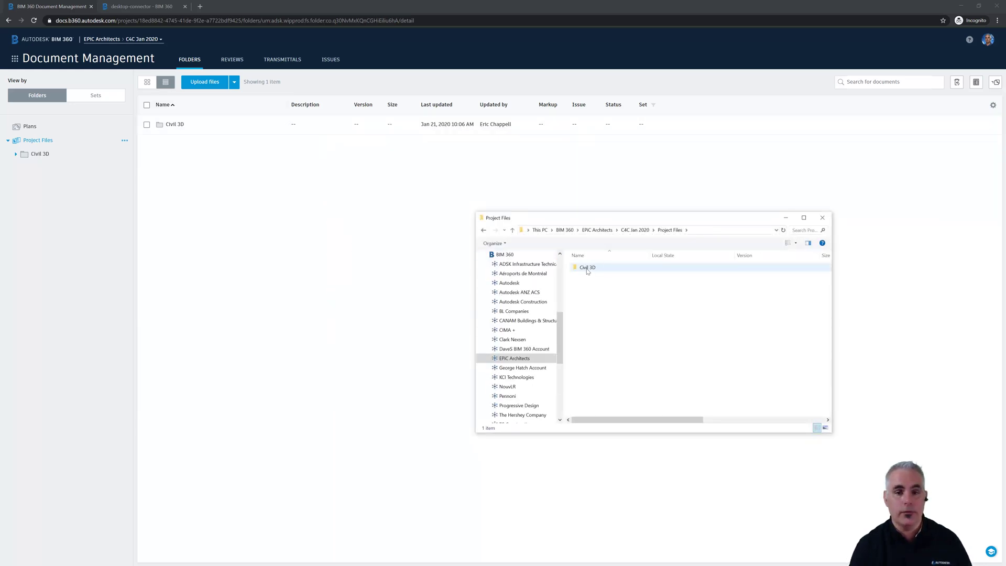